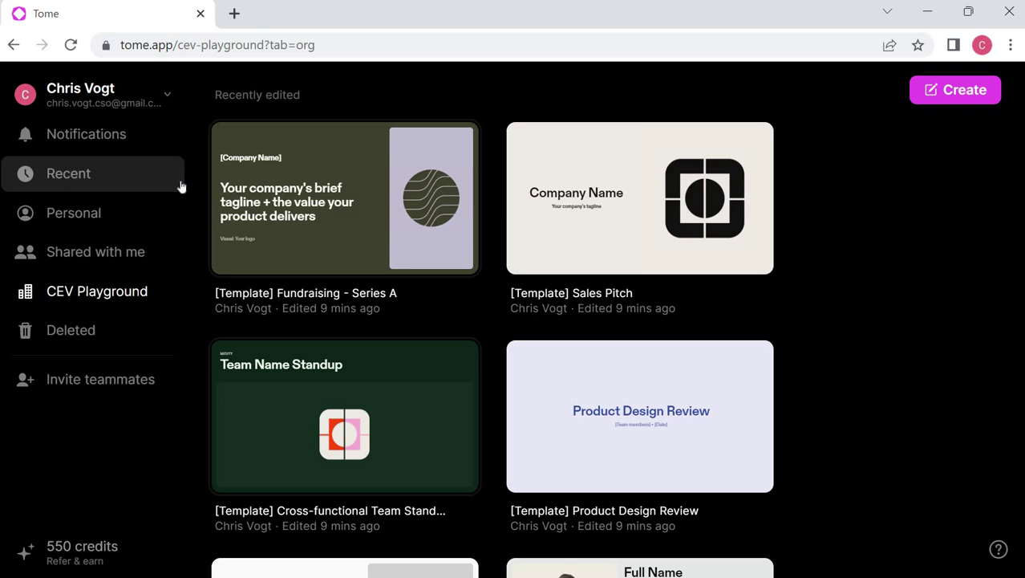
Check the account notifications and dismiss the notifications popup
click(104, 138)
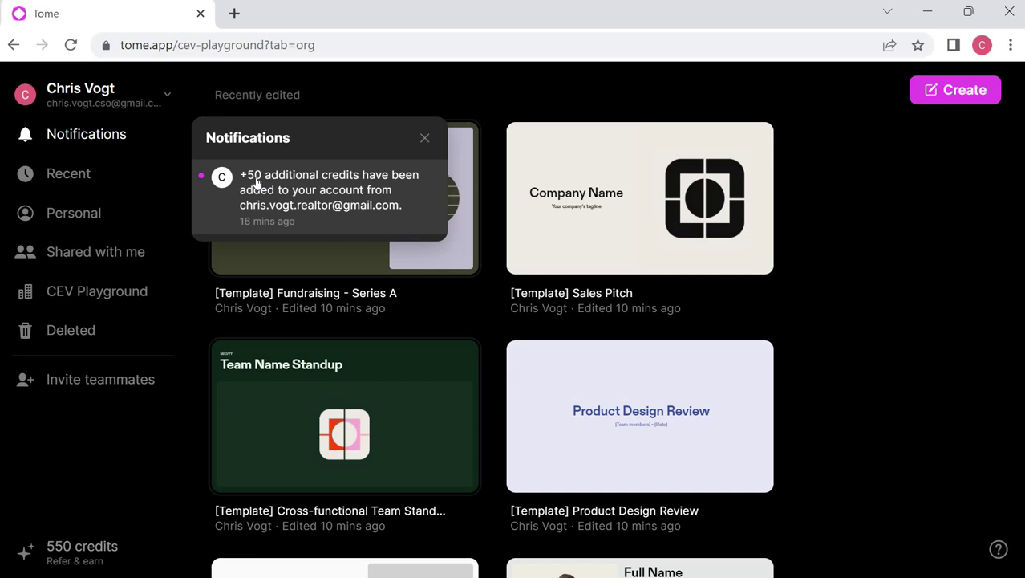
click(425, 140)
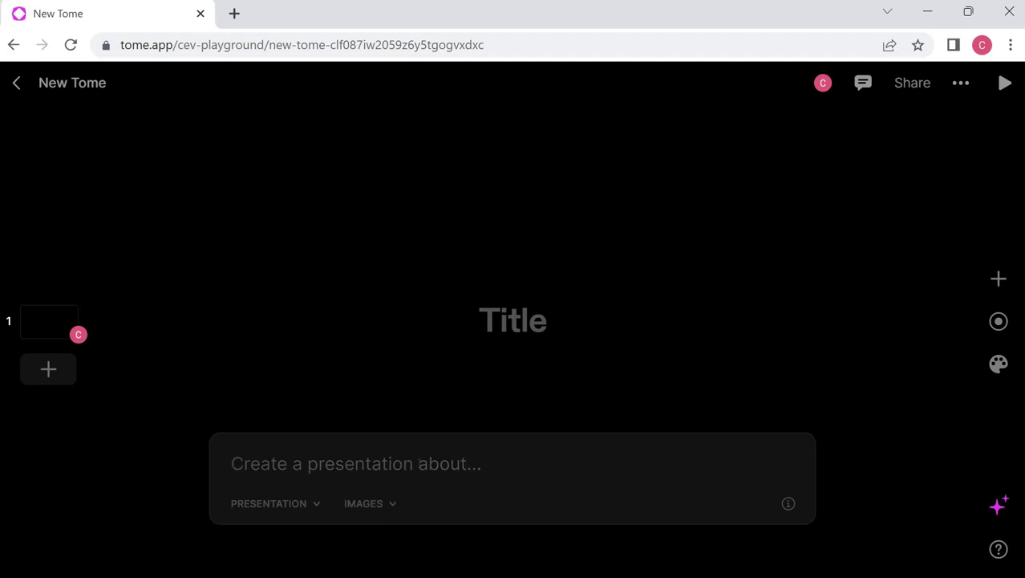
Enter 'Artificial Intelligence for Commercial Real Estate Agents 101' as the prompt, keeping Presentation format and Auto art style
text(Artificial Intelligence for Commercial Real Estate Agents 101)
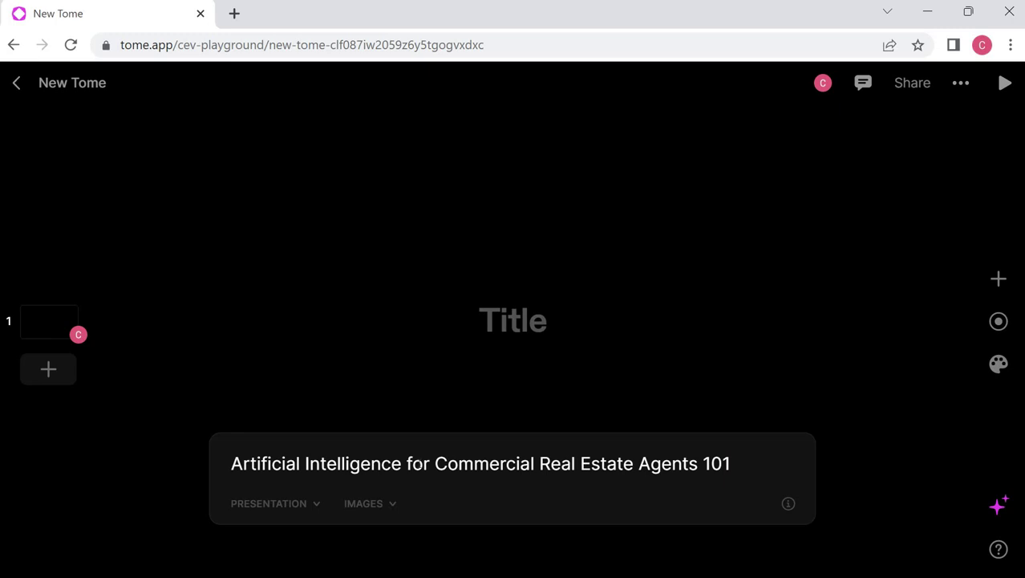
click(318, 504)
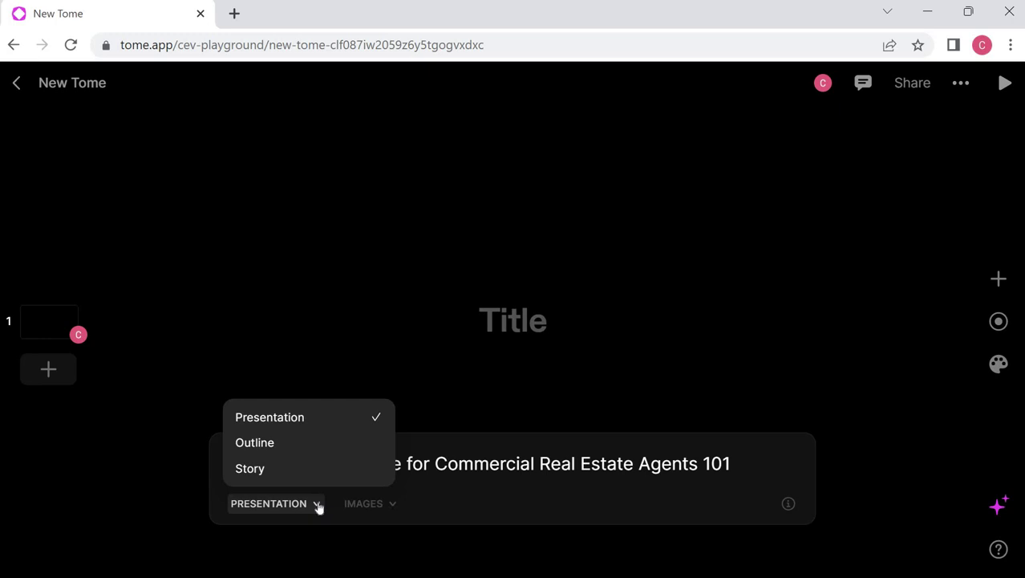
click(390, 505)
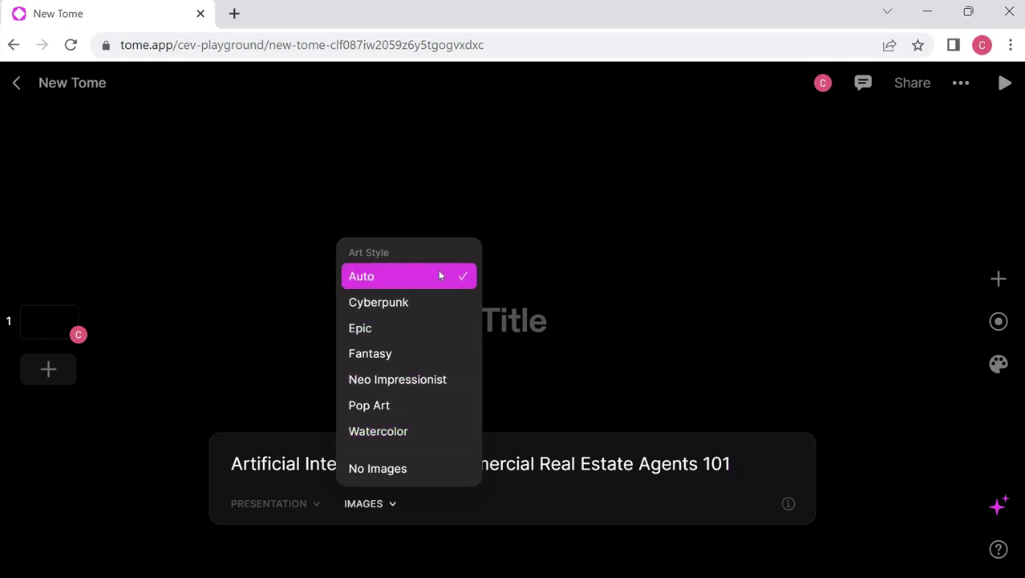
click(441, 505)
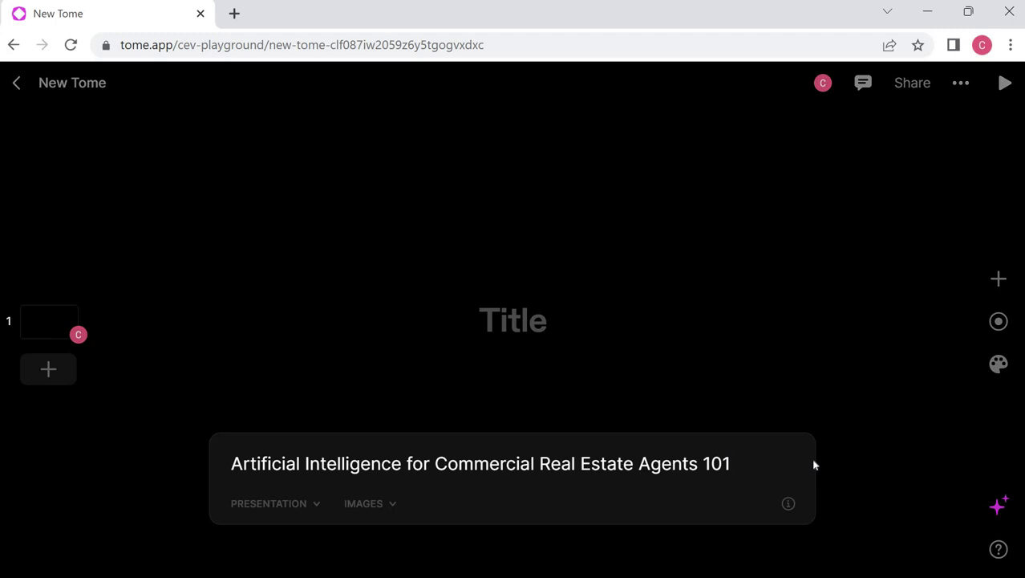
Generate the presentation from the entered prompt
key(Return)
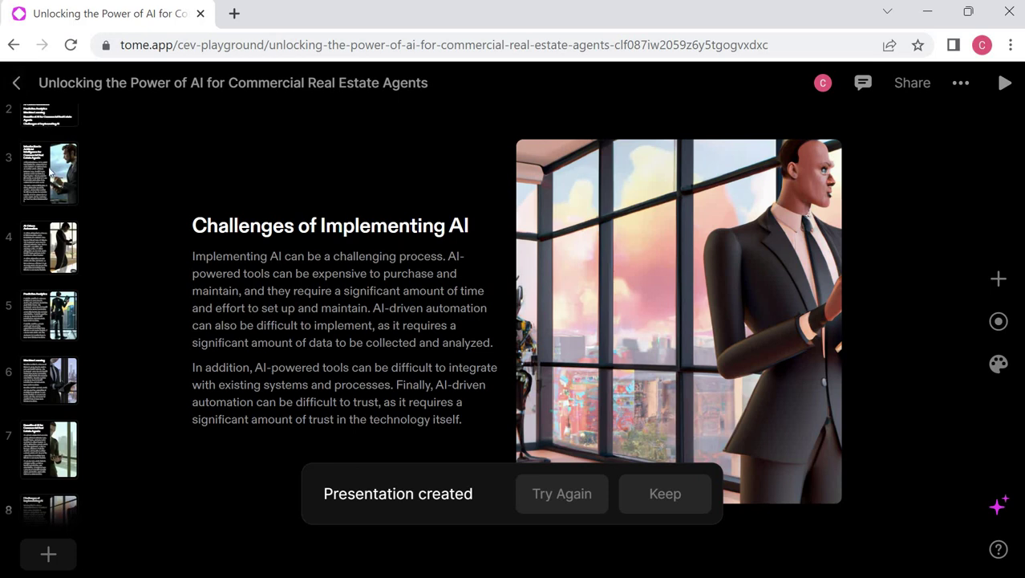
Review the title, agenda and introduction slides, ending on slide 3
click(50, 160)
key(Up)
key(Up)
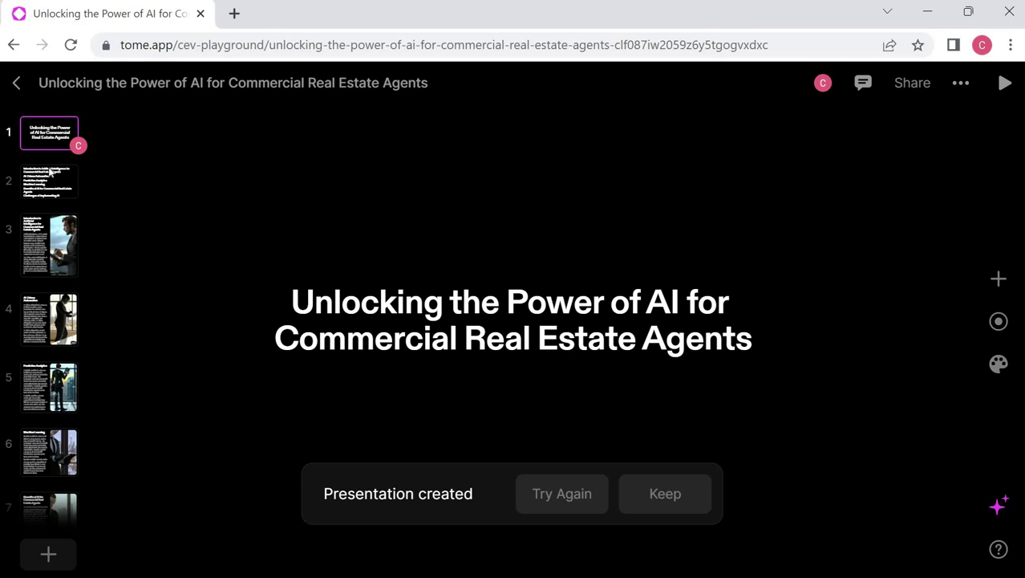
key(Down)
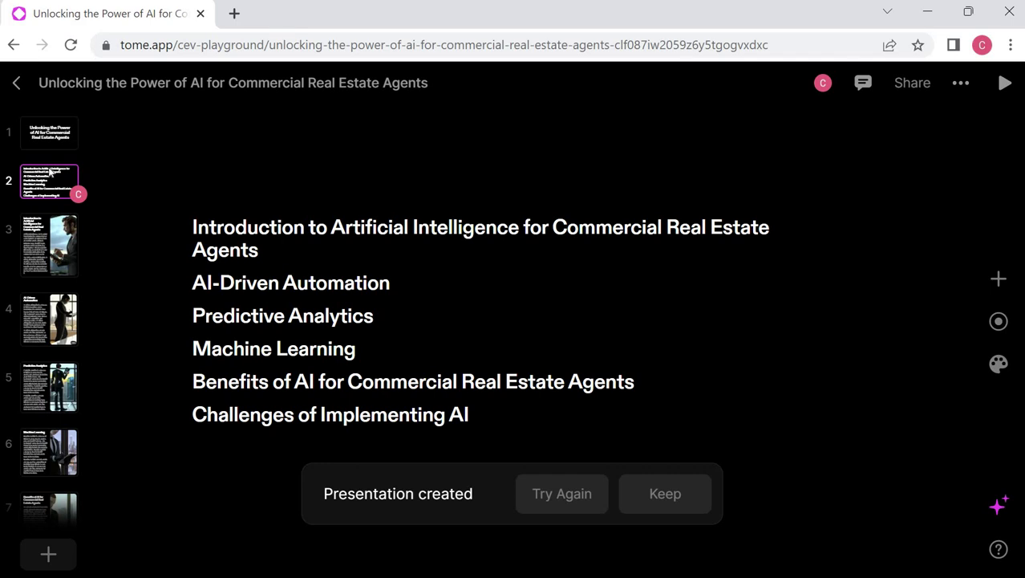
key(Down)
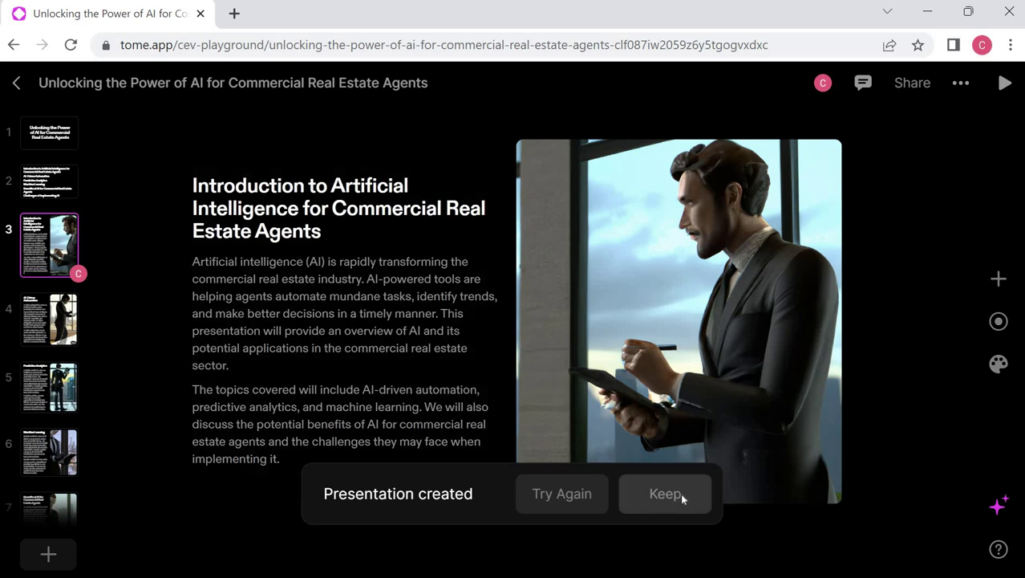
Keep the generated deck, move to slide 5 'Predictive Analytics', and select its image
click(681, 493)
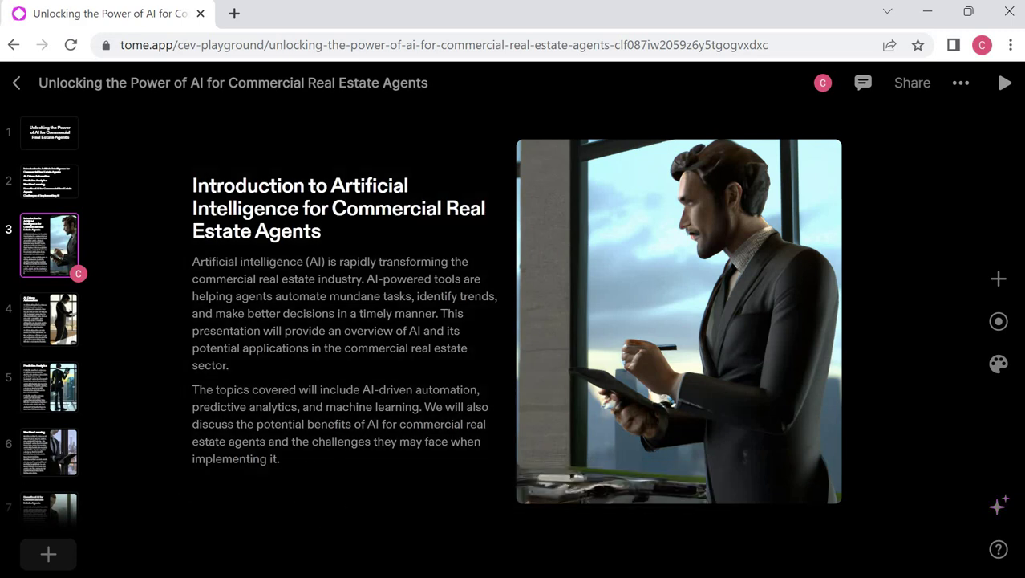
click(60, 319)
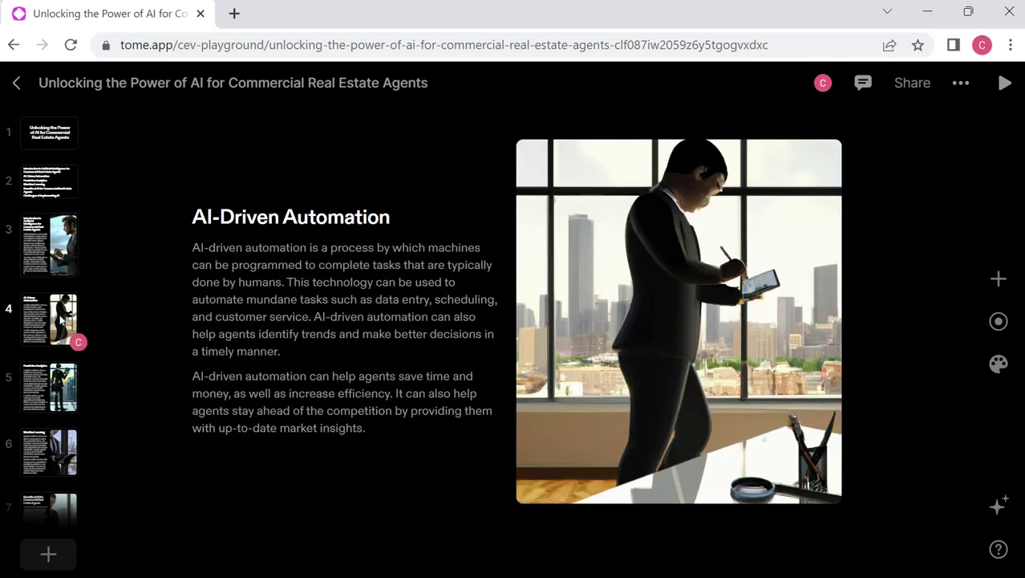
key(Up)
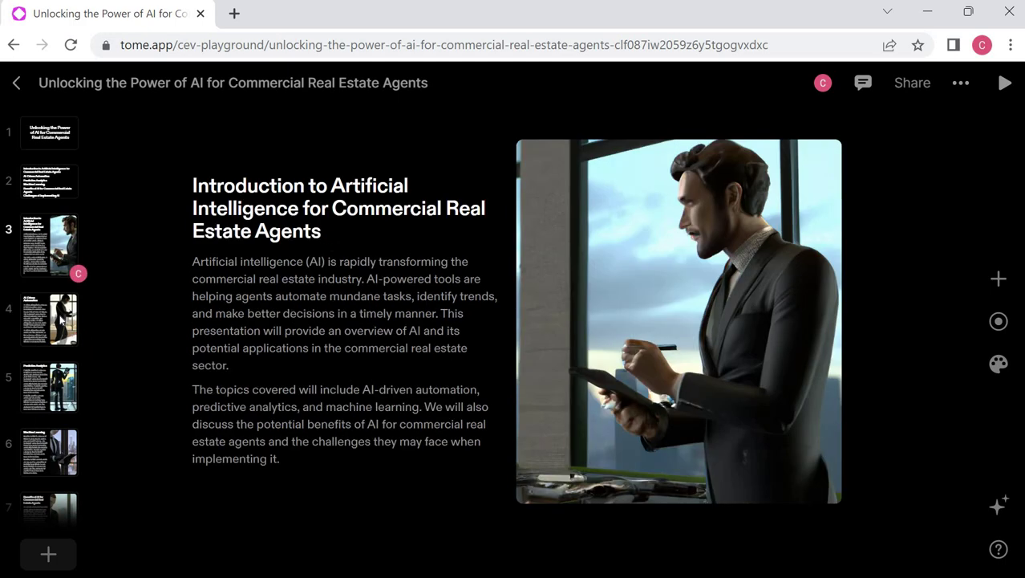
key(Down)
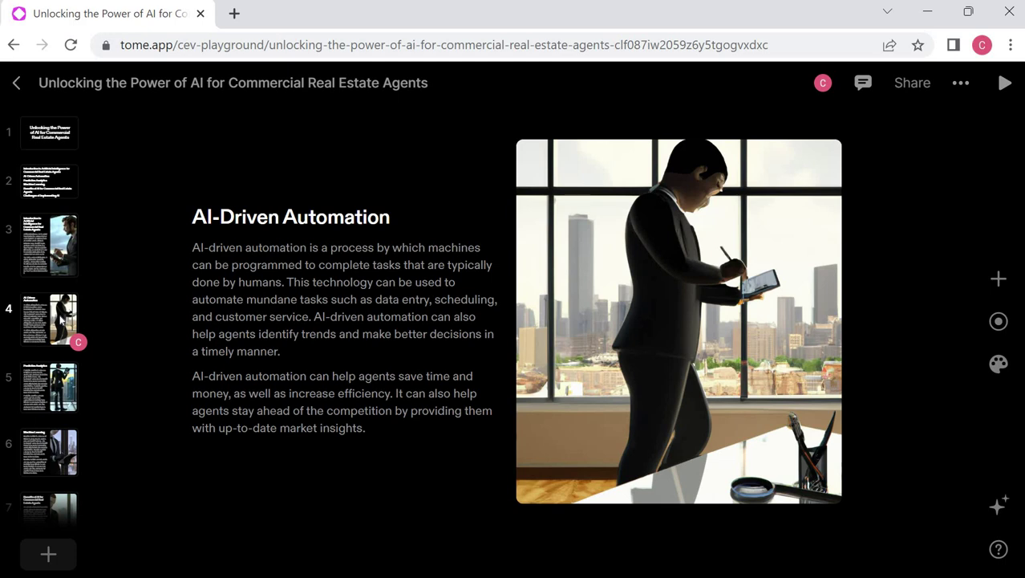
key(Down)
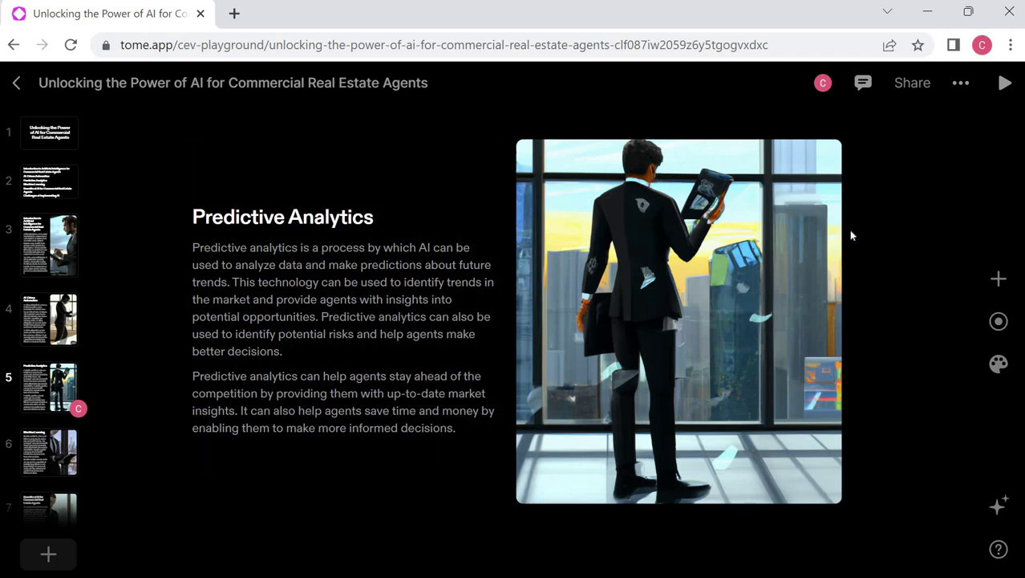
click(773, 315)
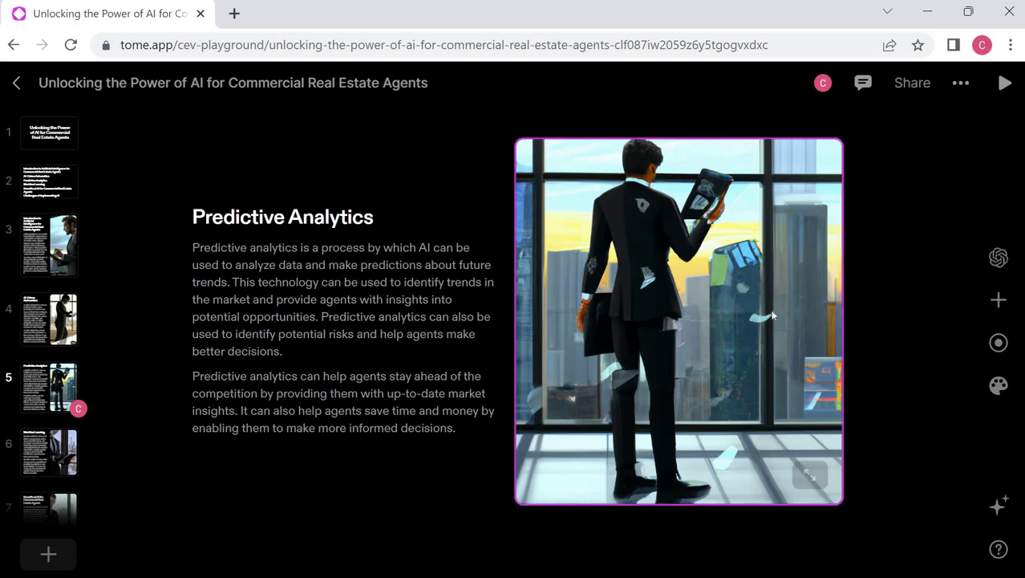
Open the DALL·E prompt for the slide 5 image and read through its text
click(999, 257)
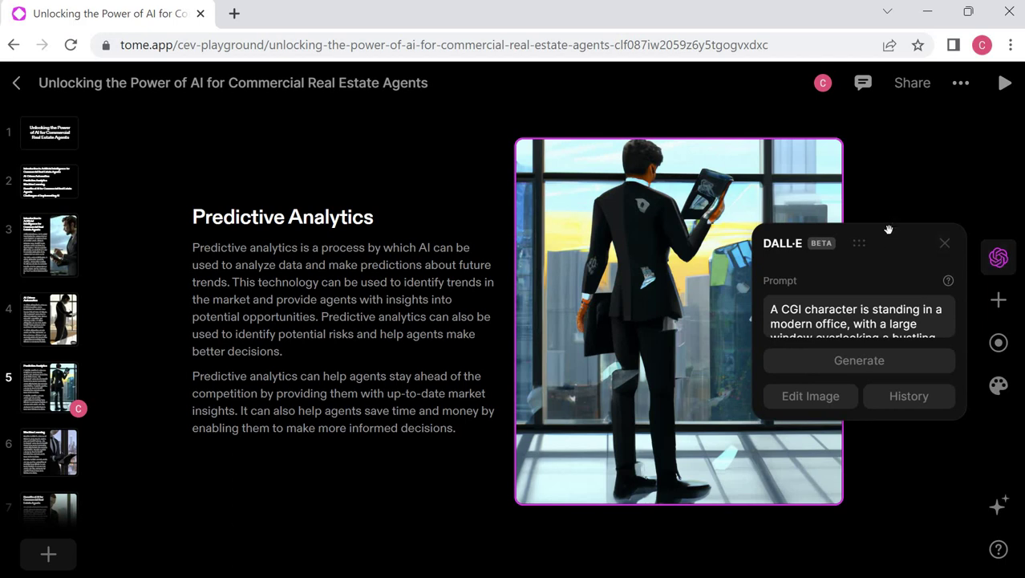
click(862, 308)
click(771, 309)
key(Down)
key(Down)
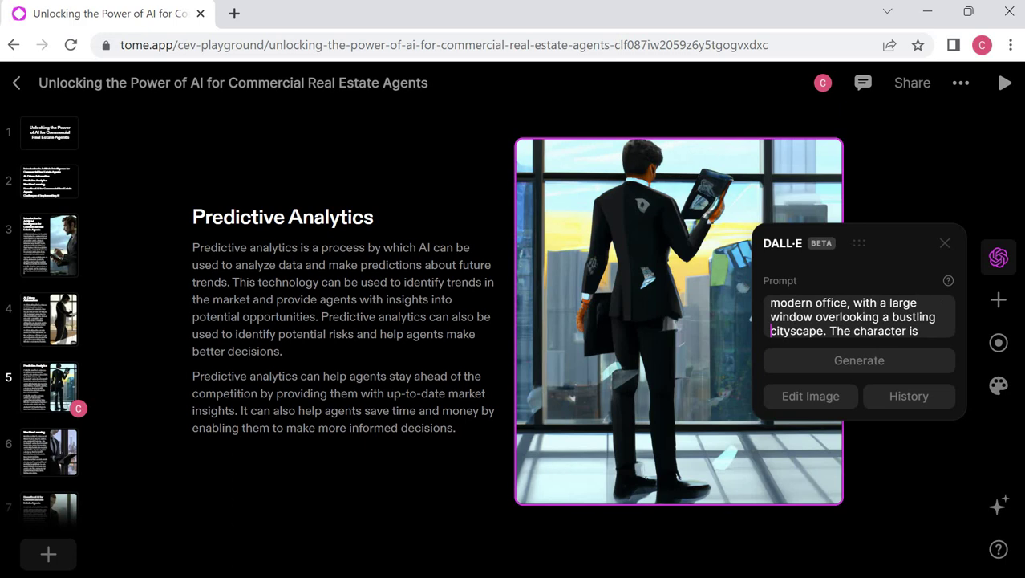
key(Down)
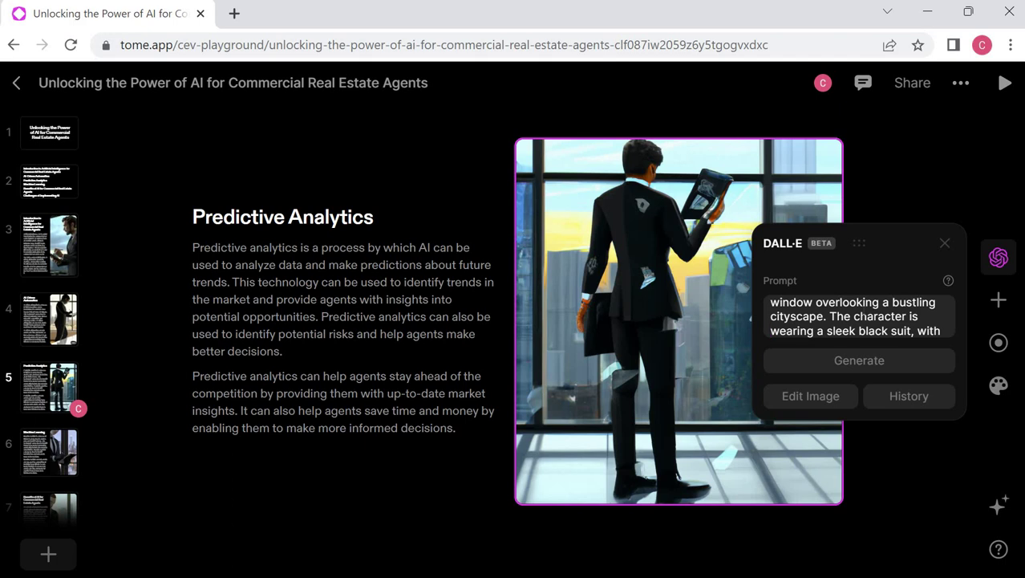
key(Down)
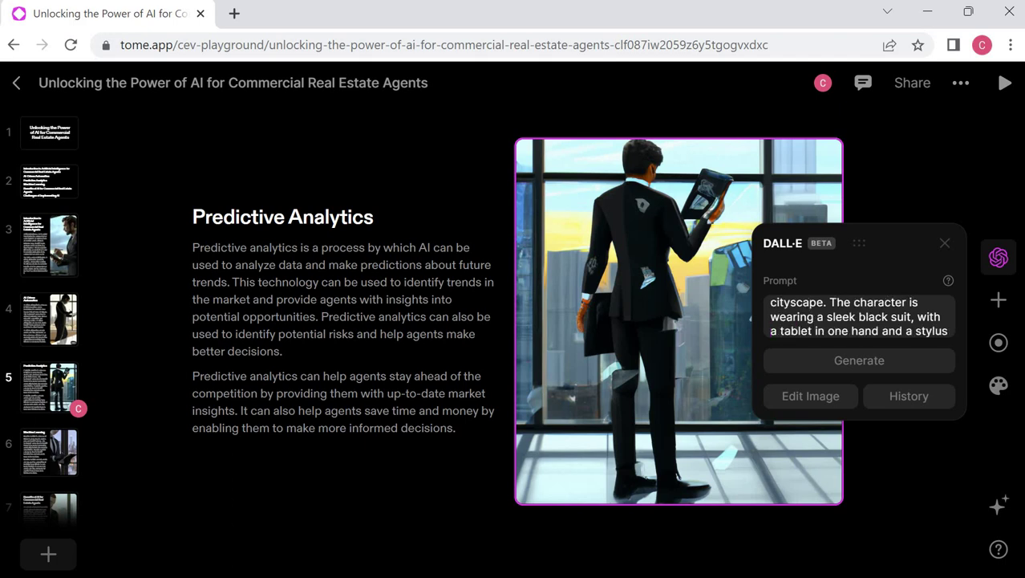
key(Down)
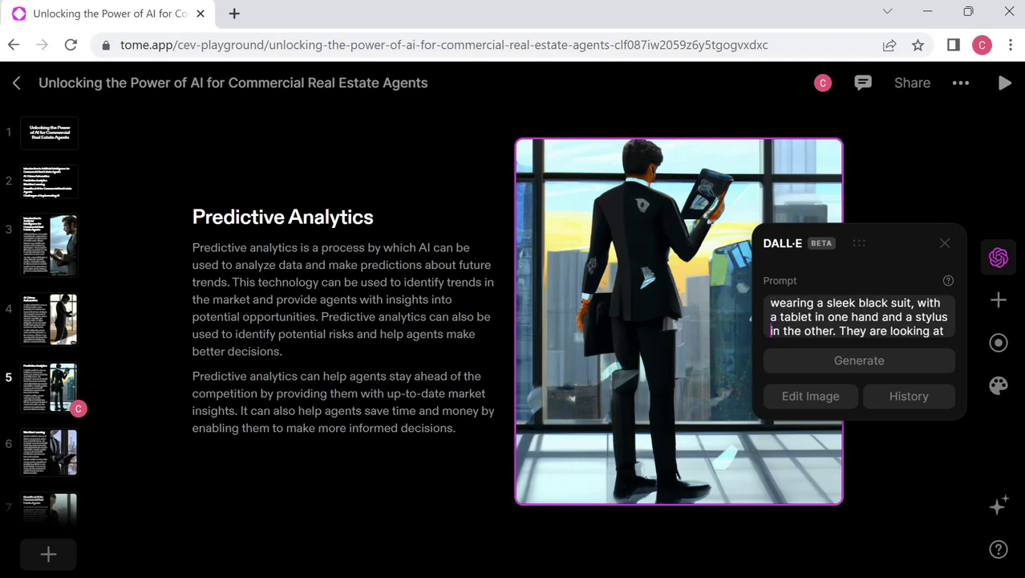
key(Down)
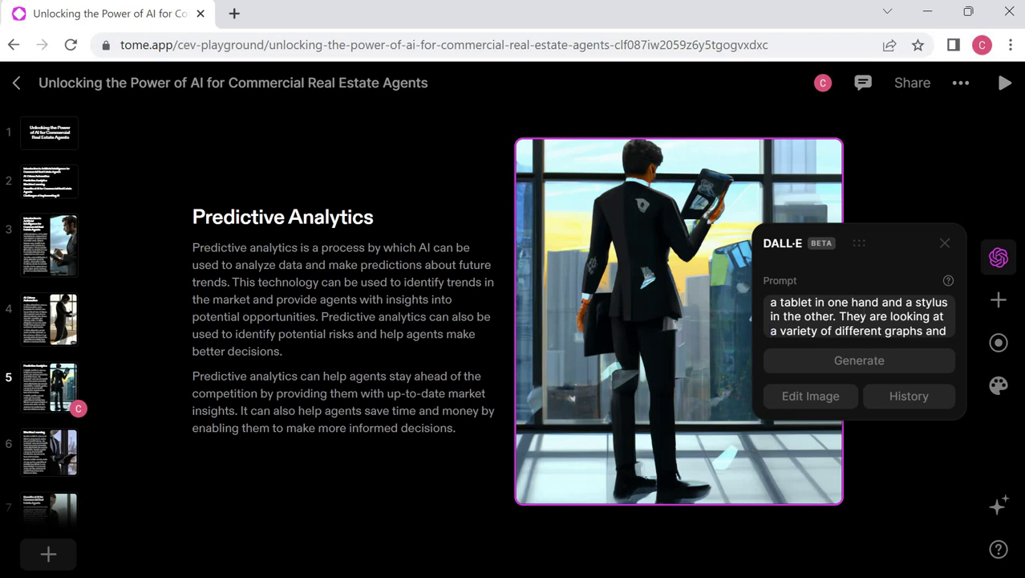
key(Down)
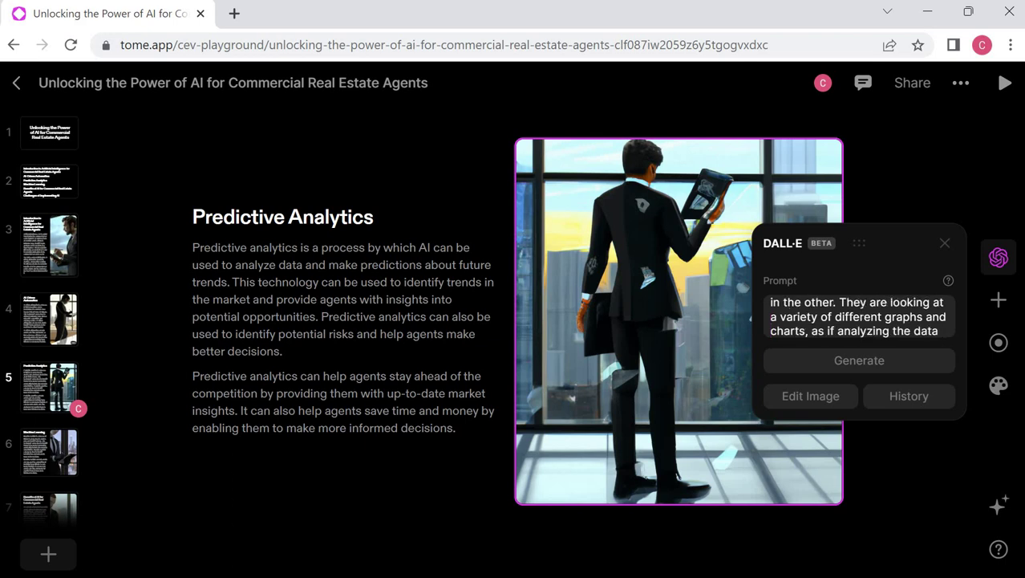
key(Down)
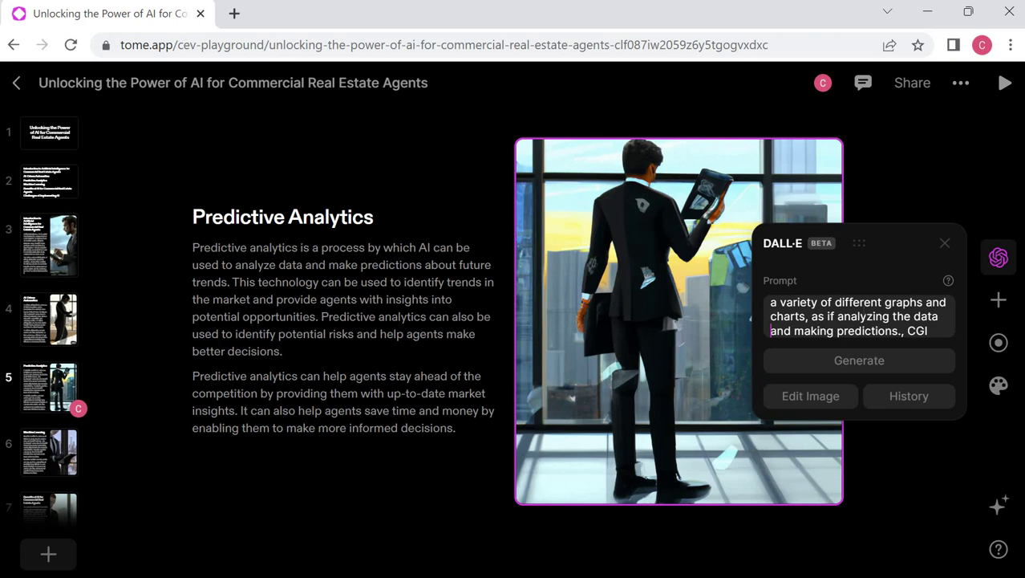
key(Down)
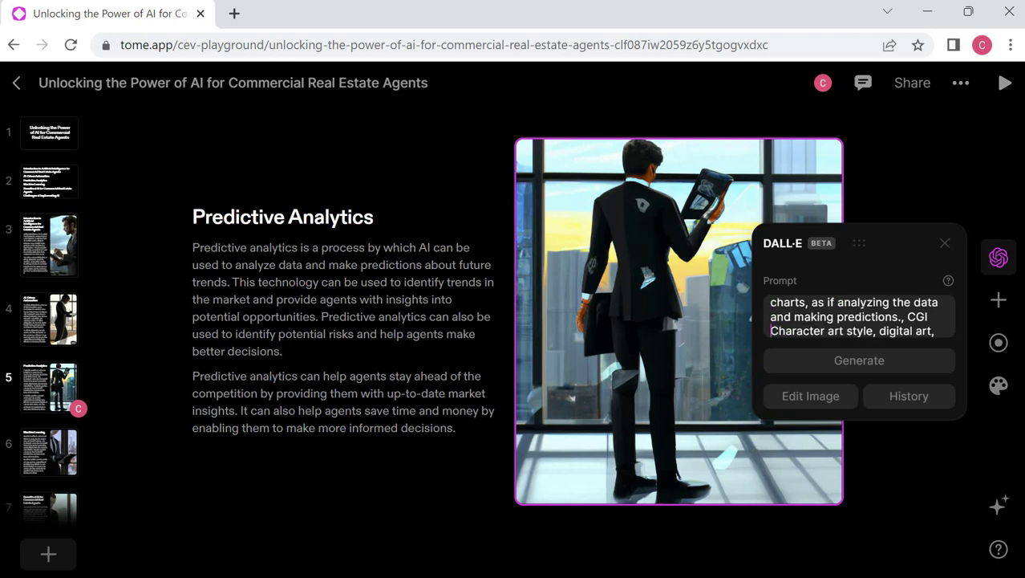
key(Down)
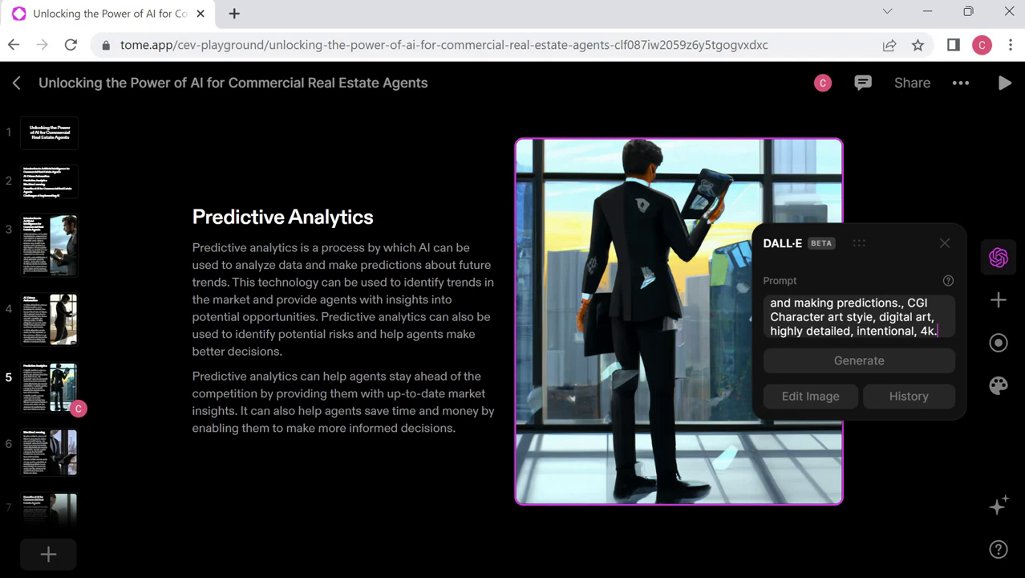
Change the prompt to 'A professional female in a dress…' and generate new images
key(ctrl+Home)
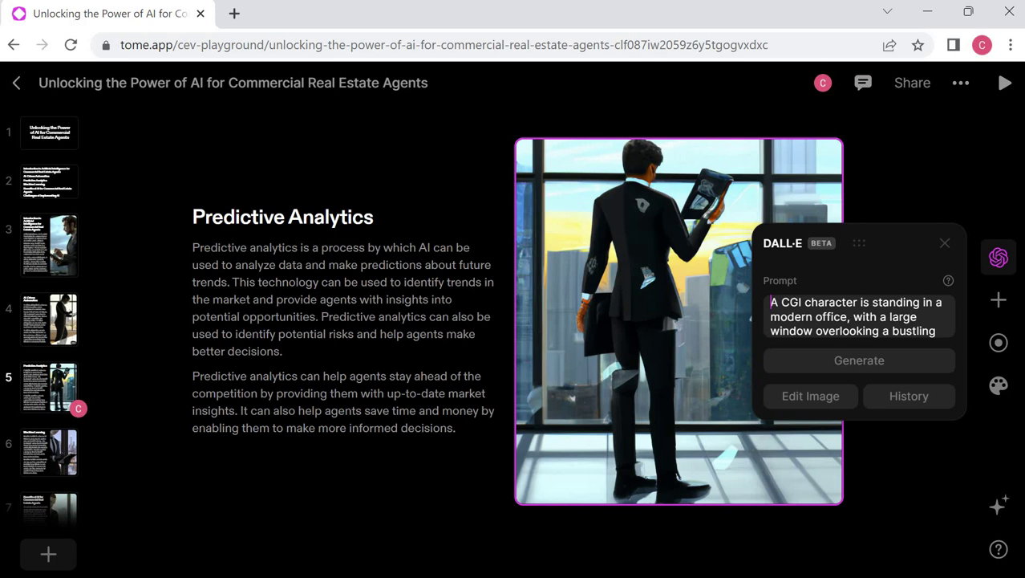
key(Right)
text(pr)
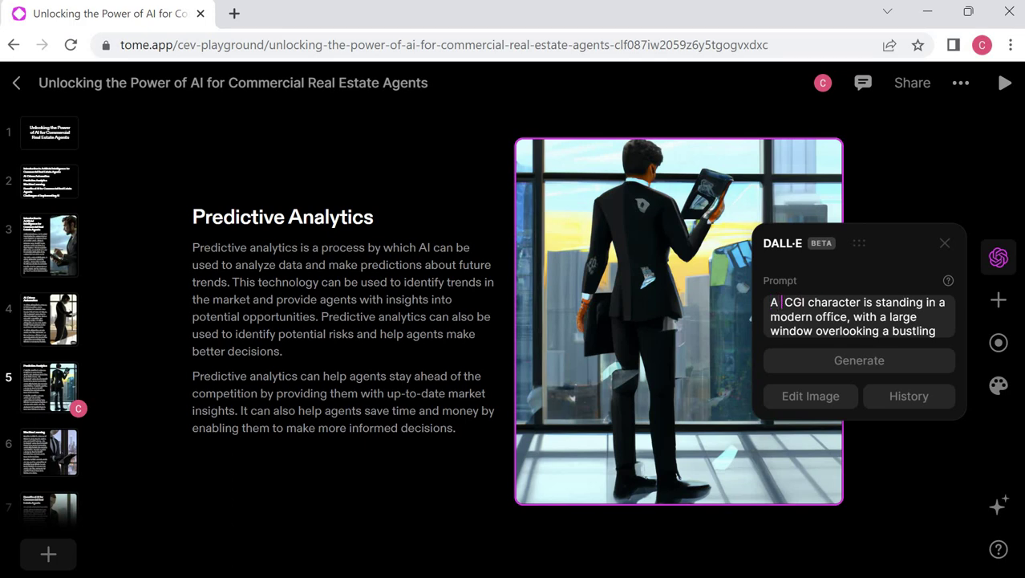
text(ofessional )
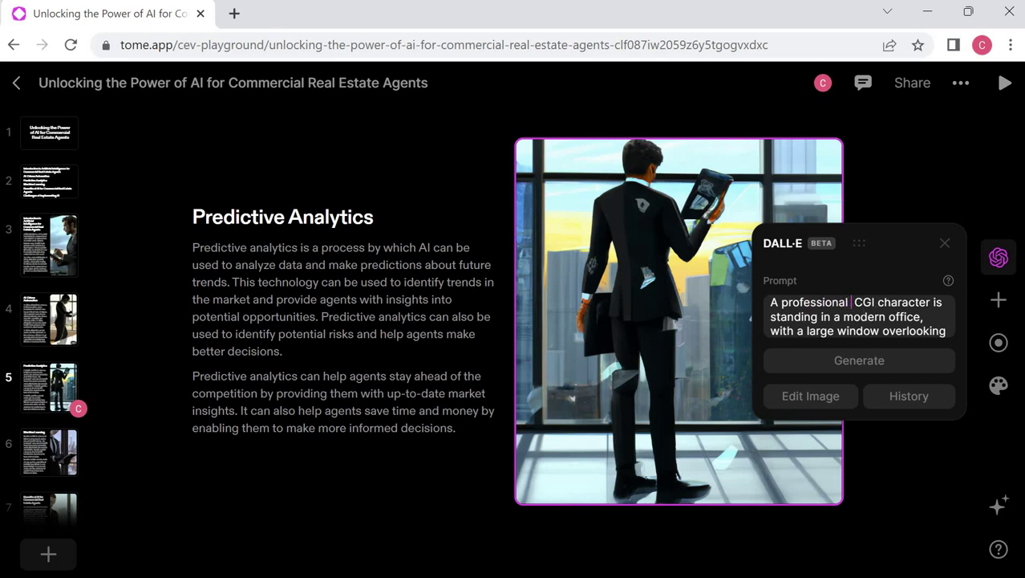
text(femal)
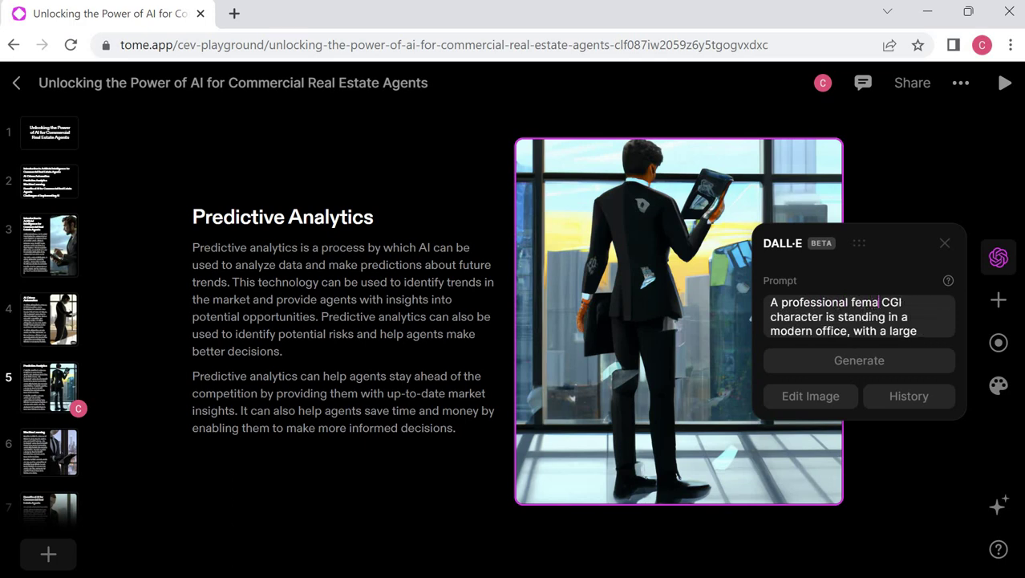
key(BackSpace)
text(le)
text(in a dress)
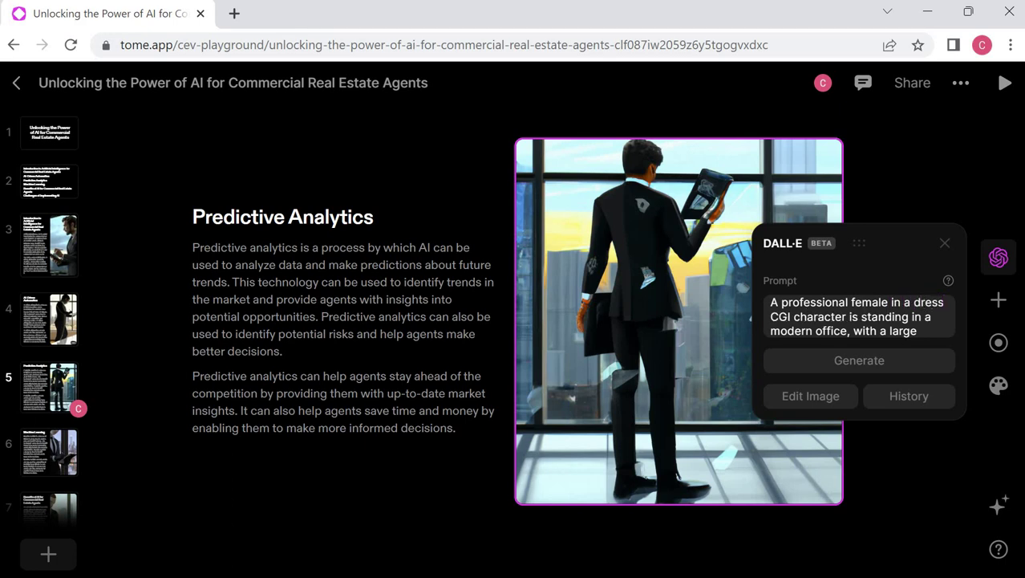
click(879, 359)
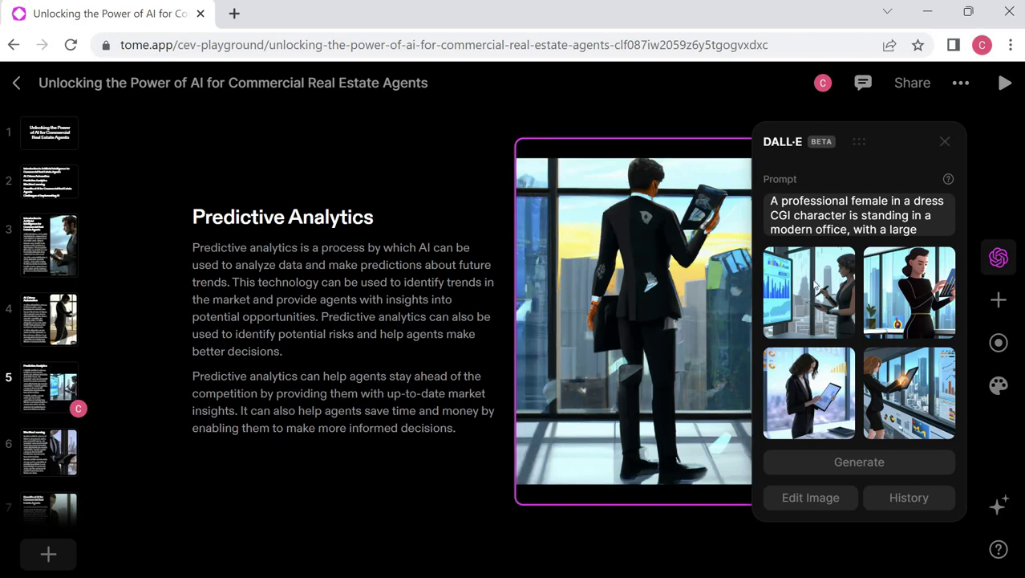
Preview the four generated images and apply the woman beside the chart monitor to slide 5
click(815, 283)
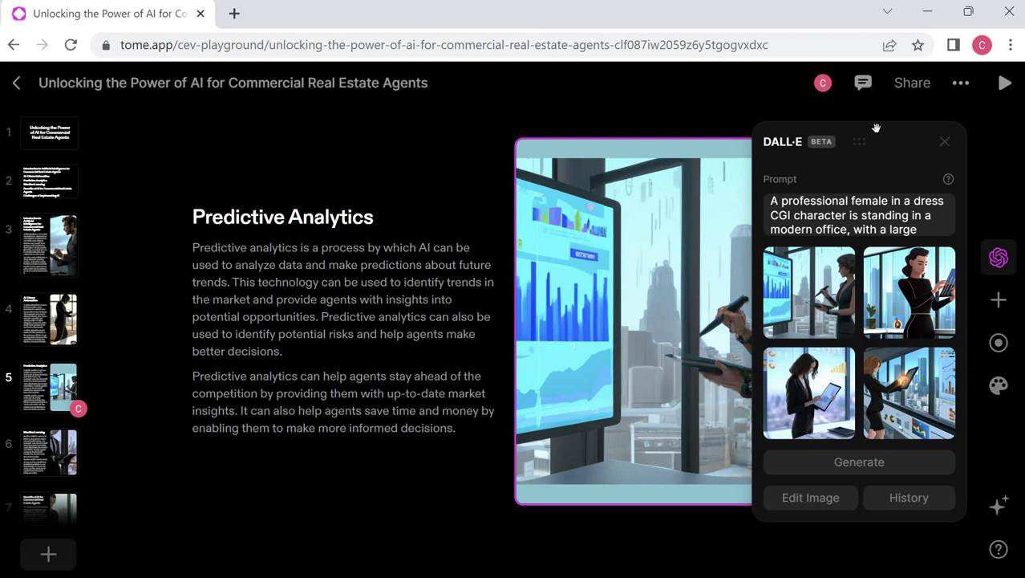
drag(879, 137, 308, 109)
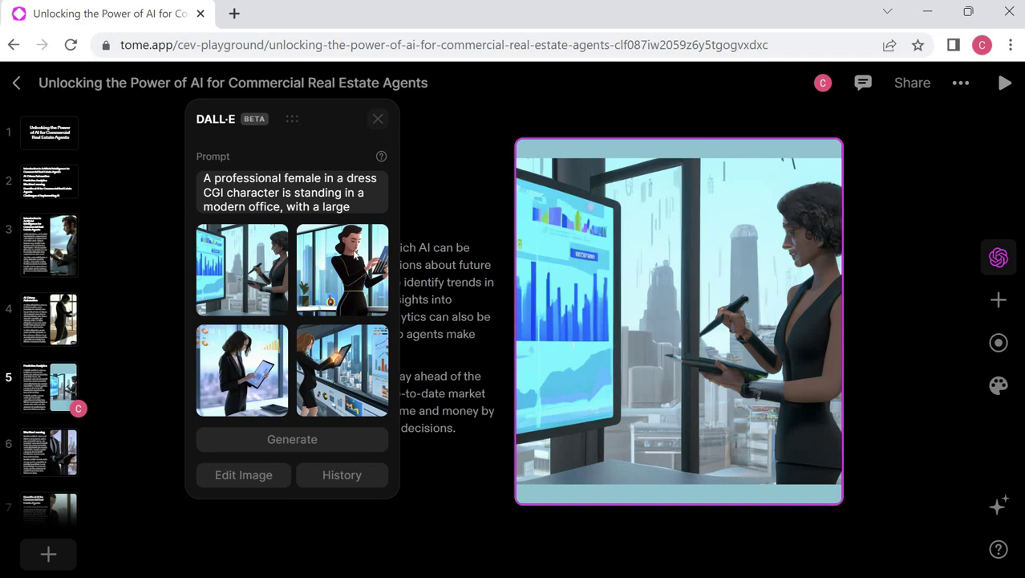
click(345, 275)
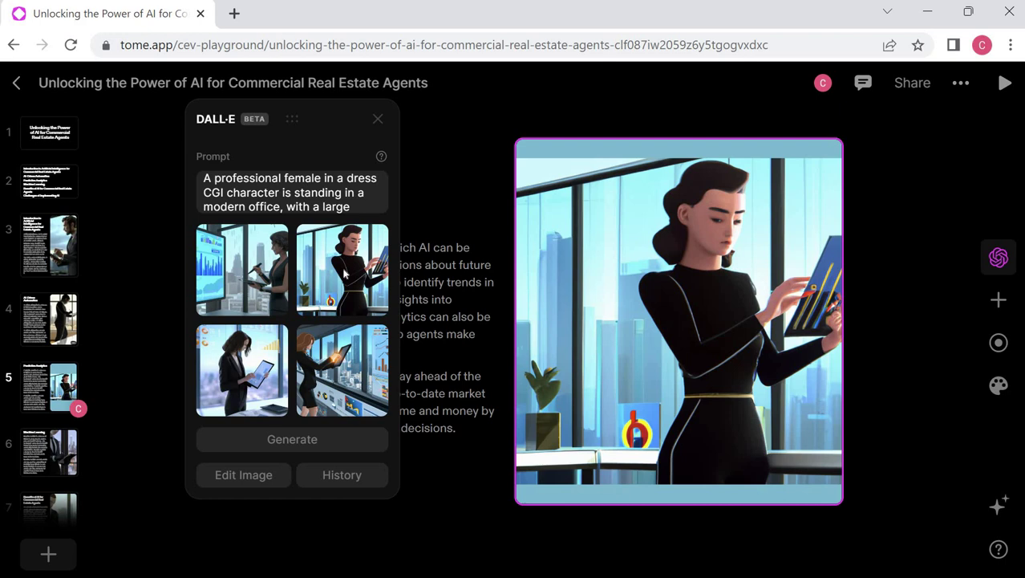
click(265, 366)
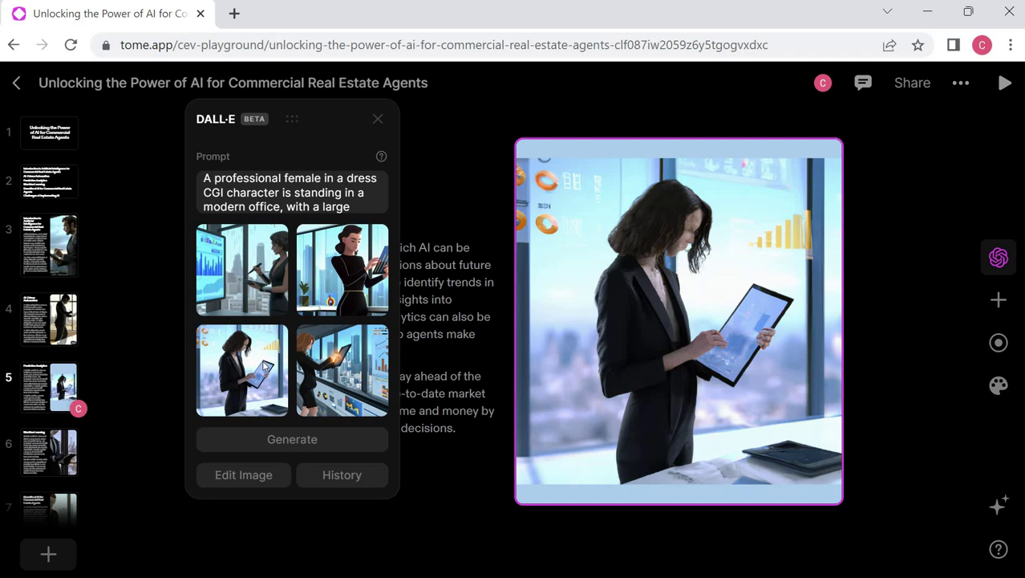
click(343, 375)
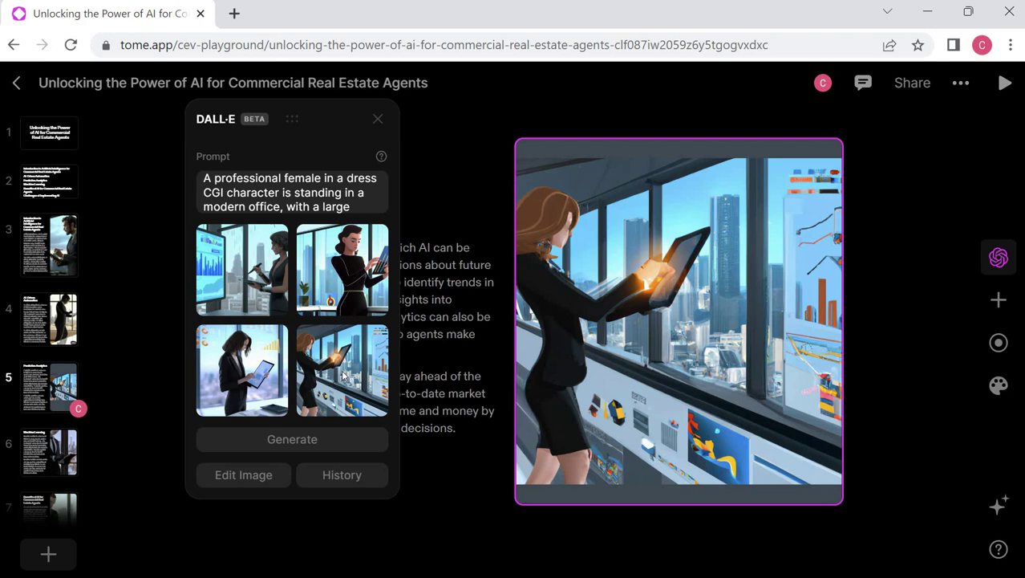
click(344, 261)
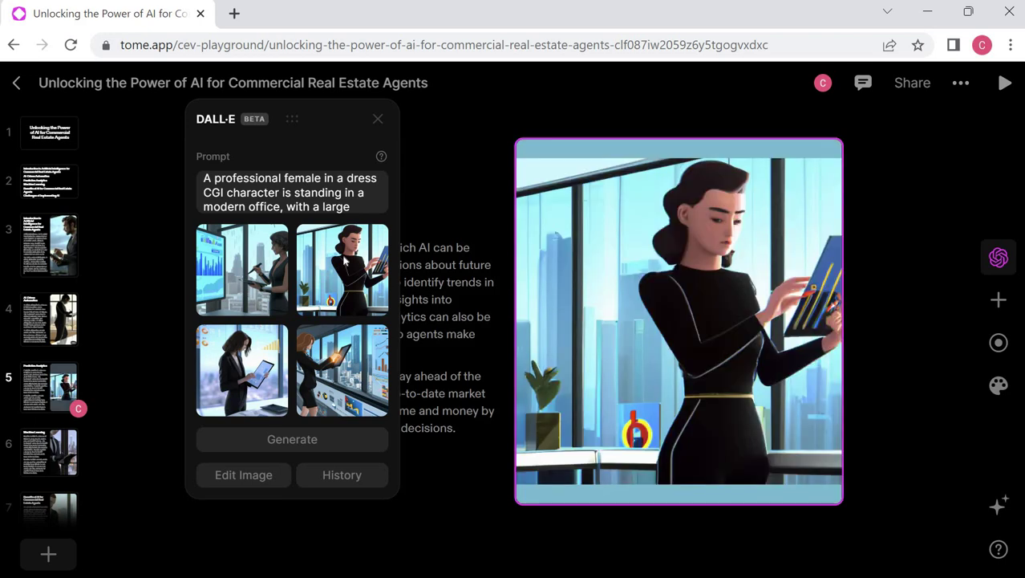
click(252, 269)
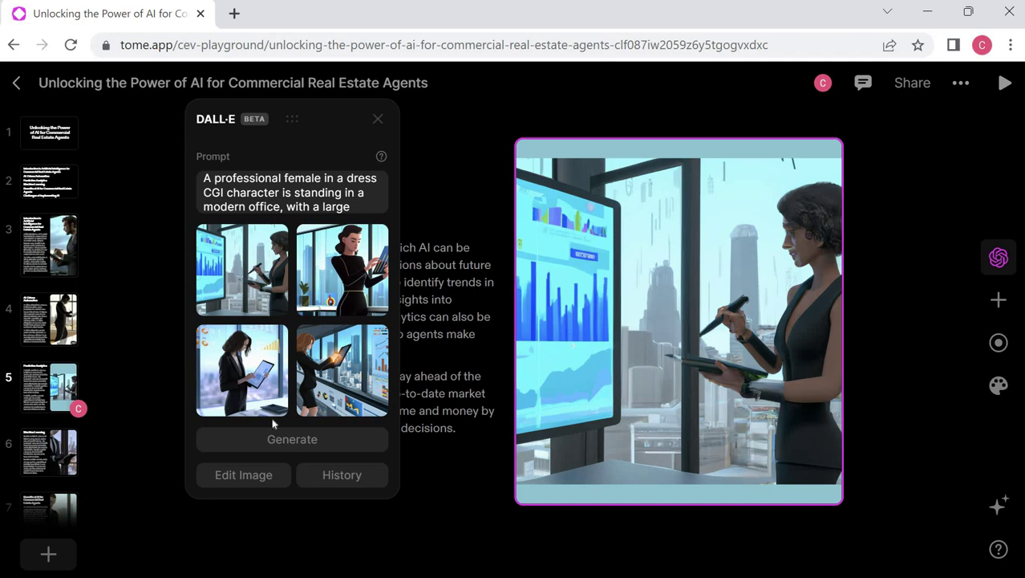
key(Escape)
click(55, 447)
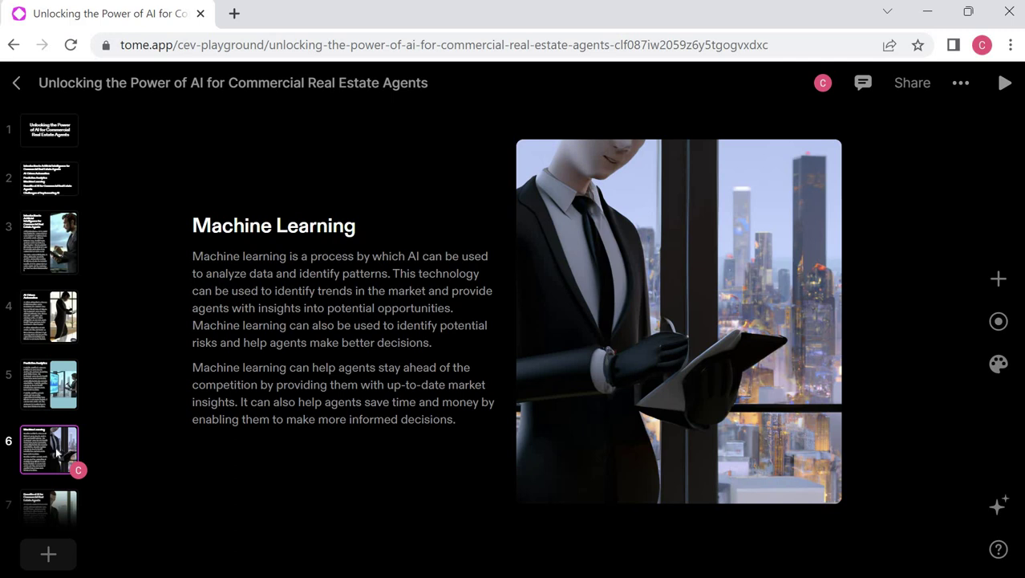
Step back and forth through slides 5–8, ending on 'Challenges of Implementing AI'
key(Down)
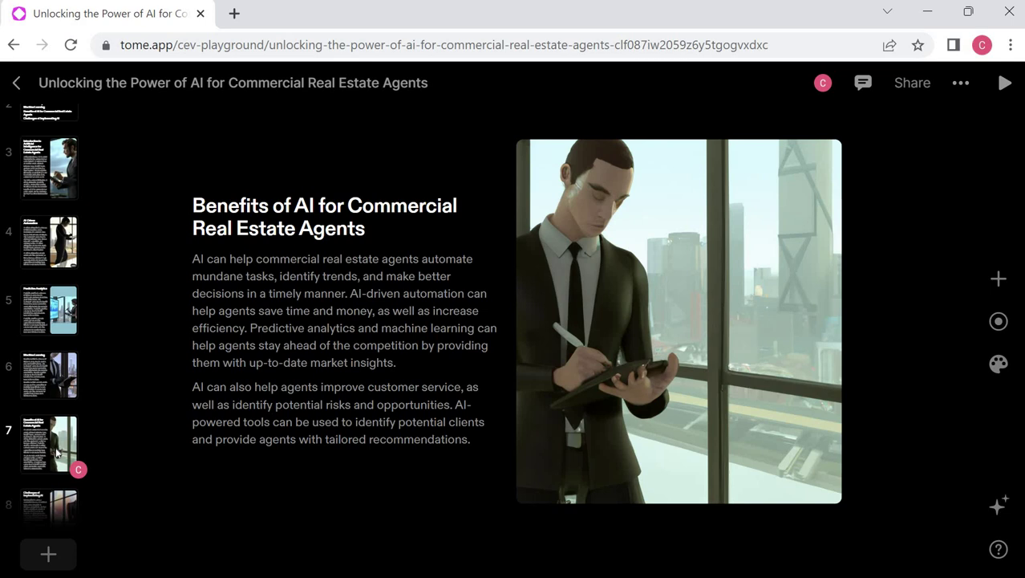
key(Up)
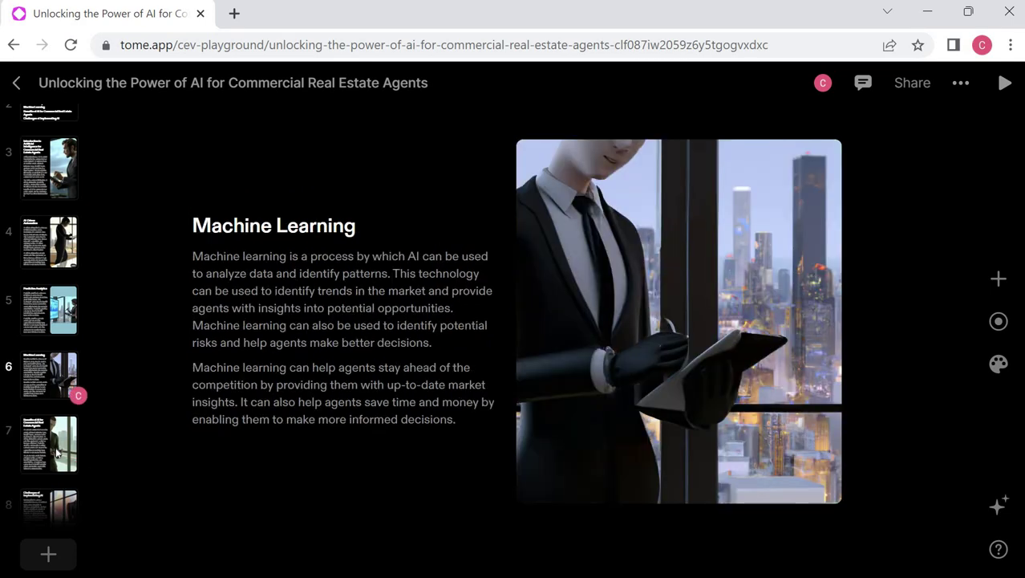
key(Up)
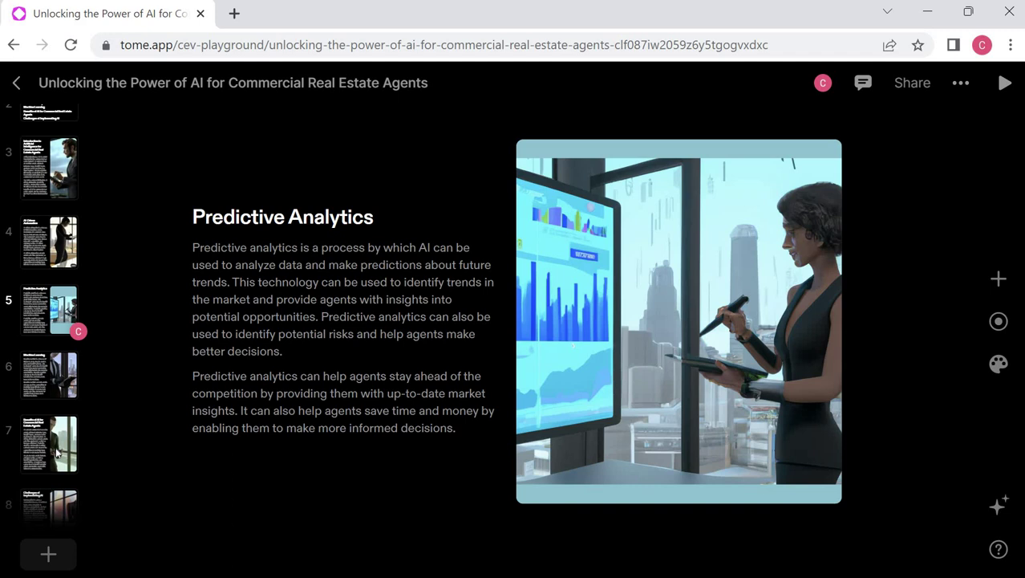
key(Down)
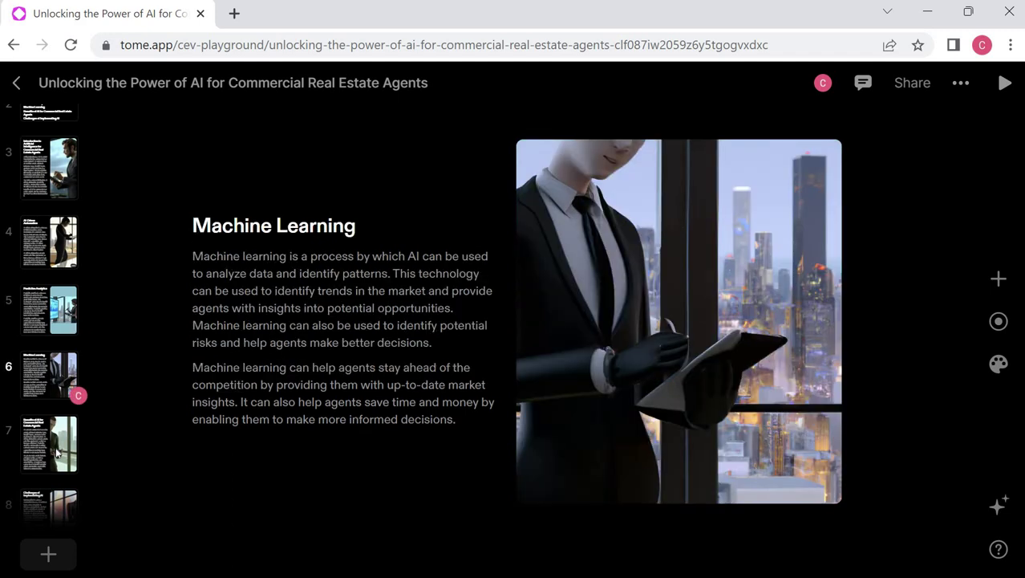
key(Down)
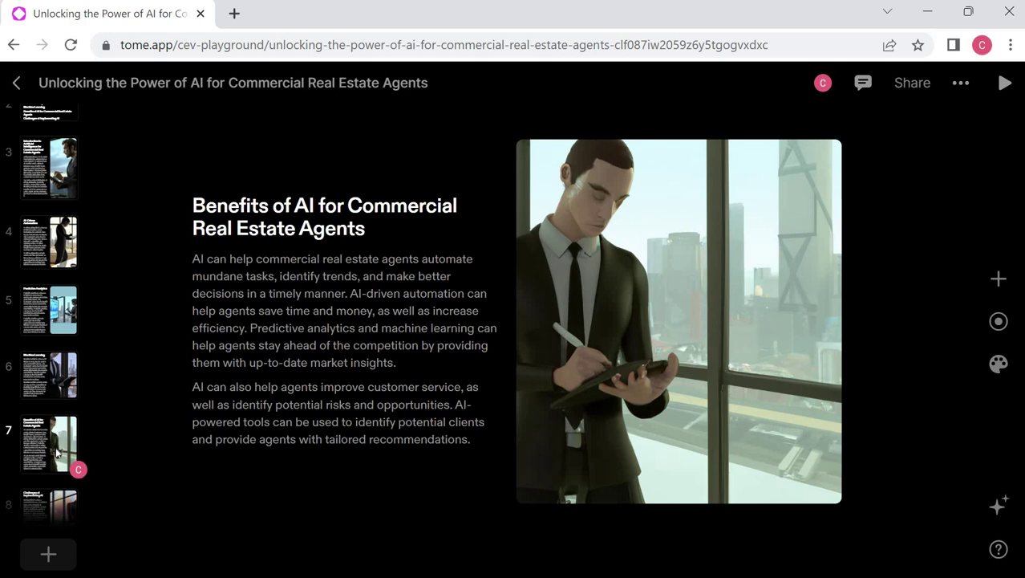
key(Down)
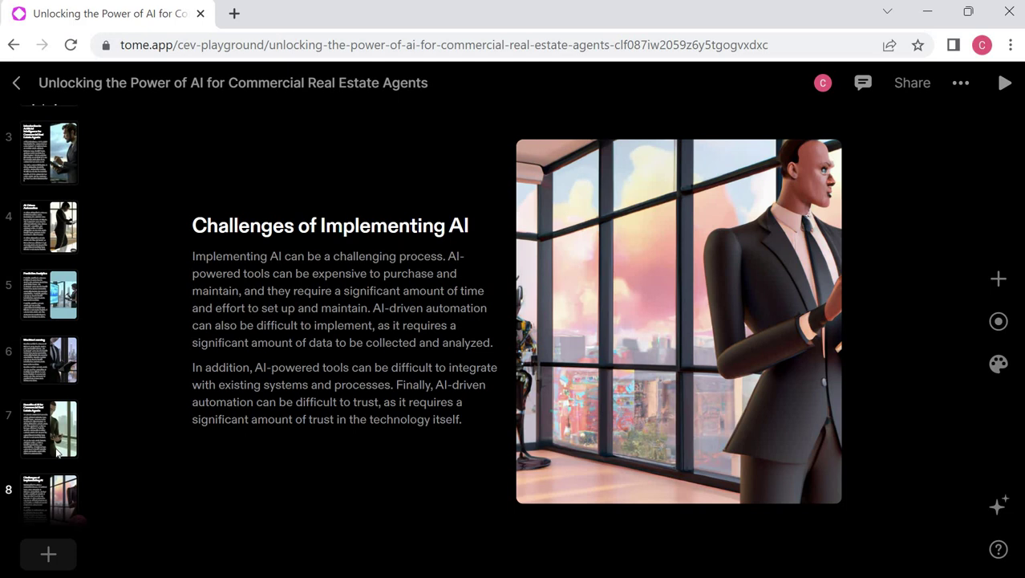
click(57, 452)
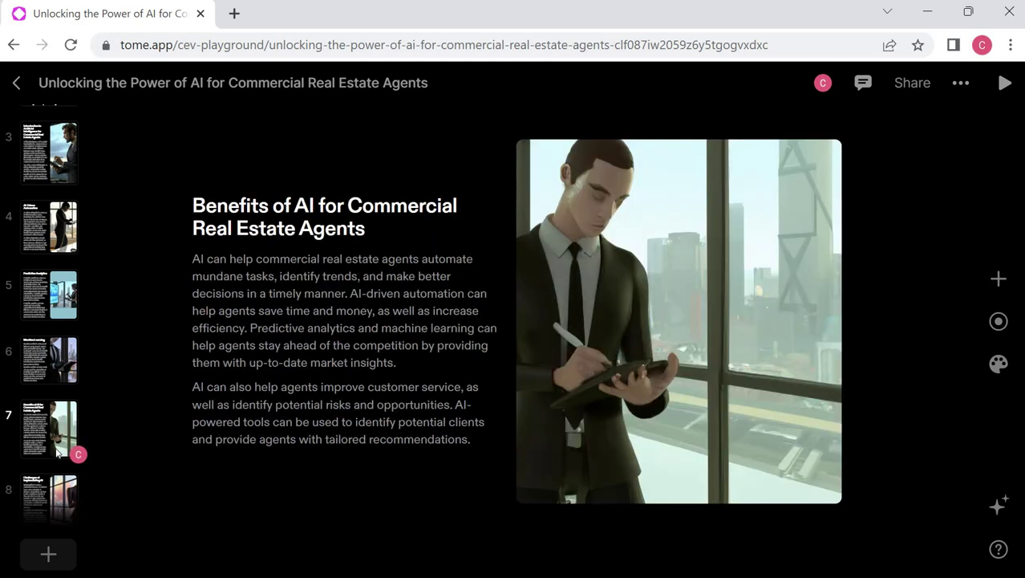
key(Down)
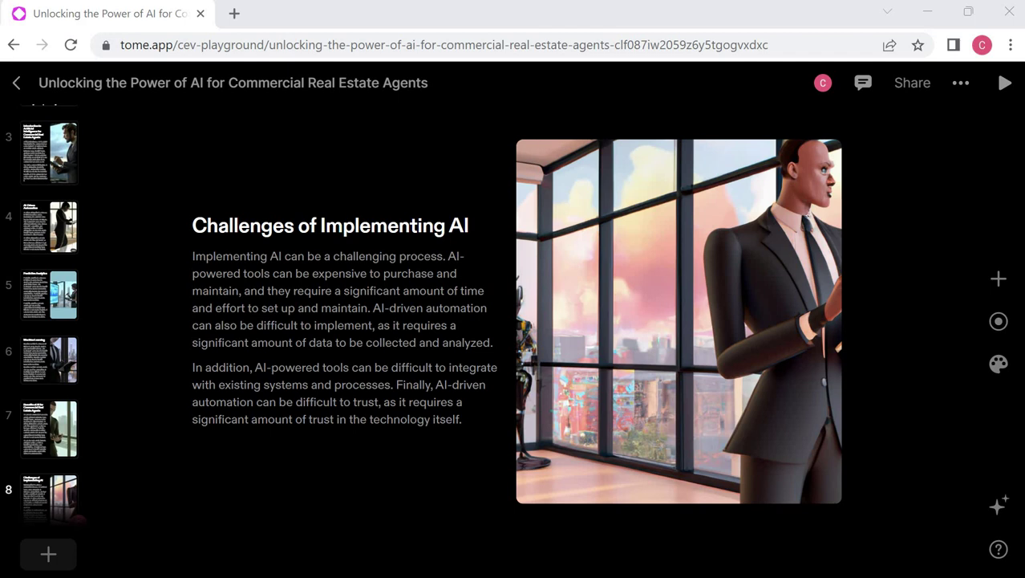
Add a Text & Media slide 9 with the heading 'Embrace Change It's Inevitable!'
click(48, 554)
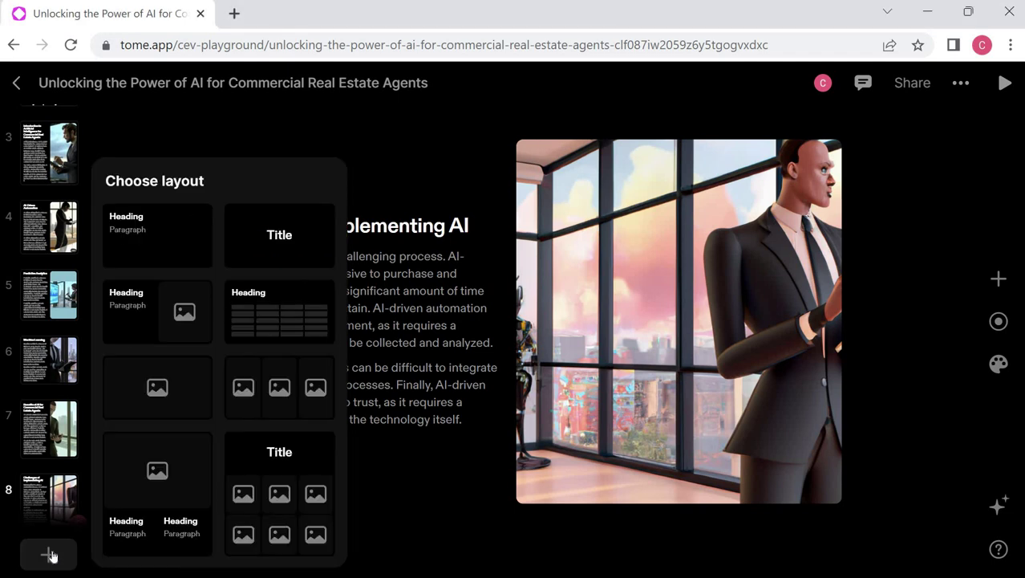
click(149, 306)
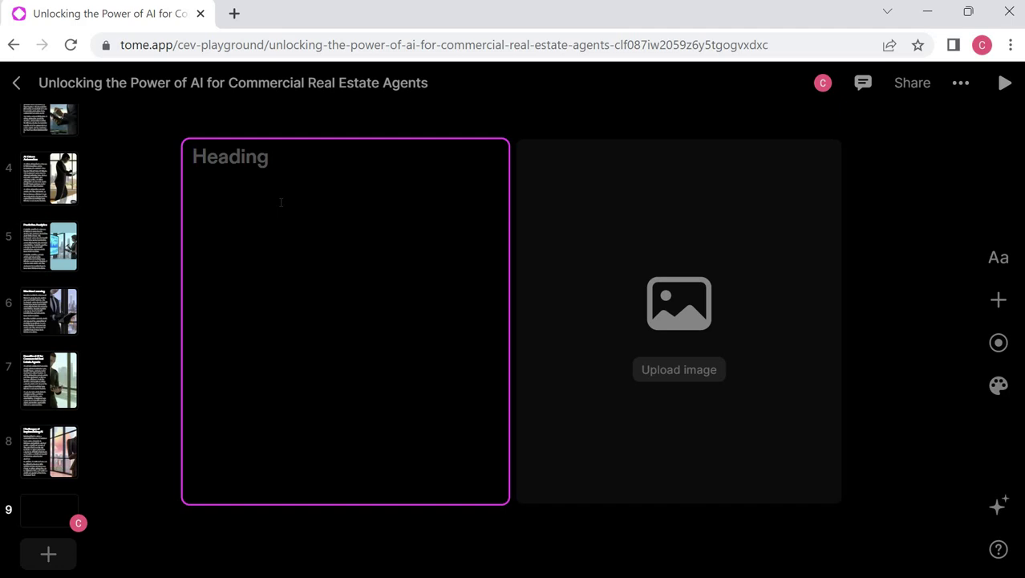
key(ctrl+f)
click(281, 202)
text(Embrace Change It’s Inevitable!)
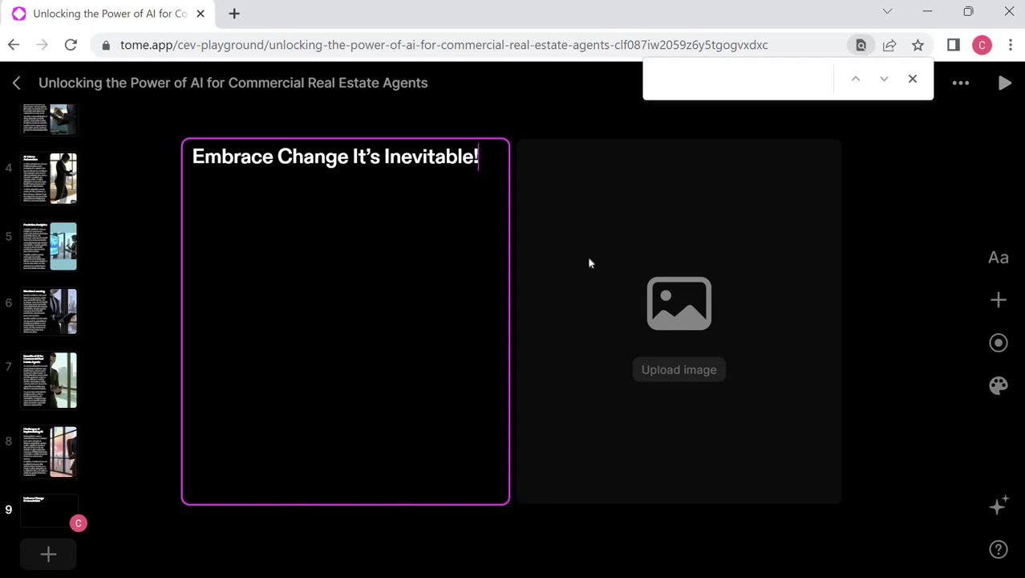
click(909, 232)
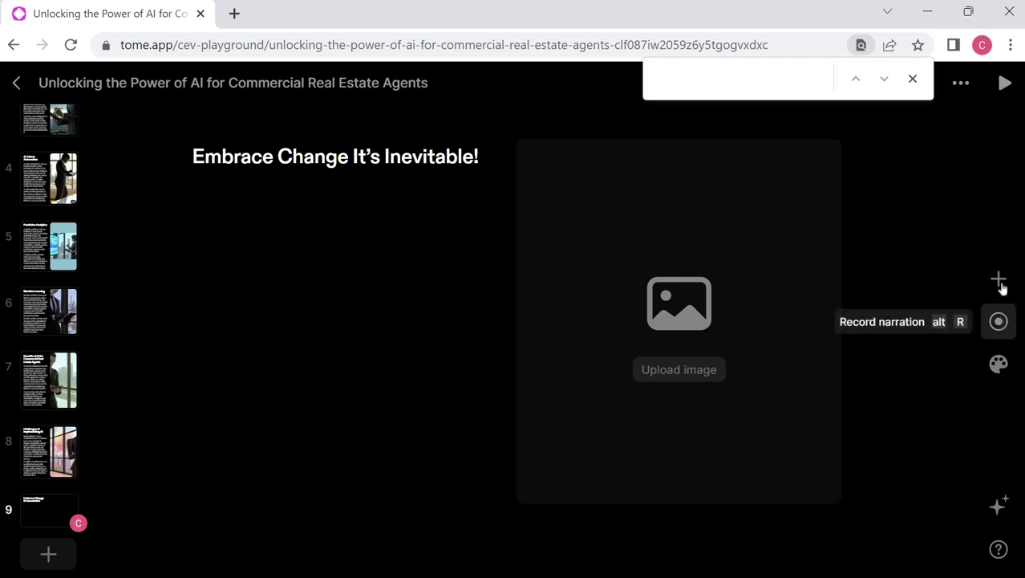
Look at the theme settings, close them unchanged, and show the tome's more-options menu
click(999, 363)
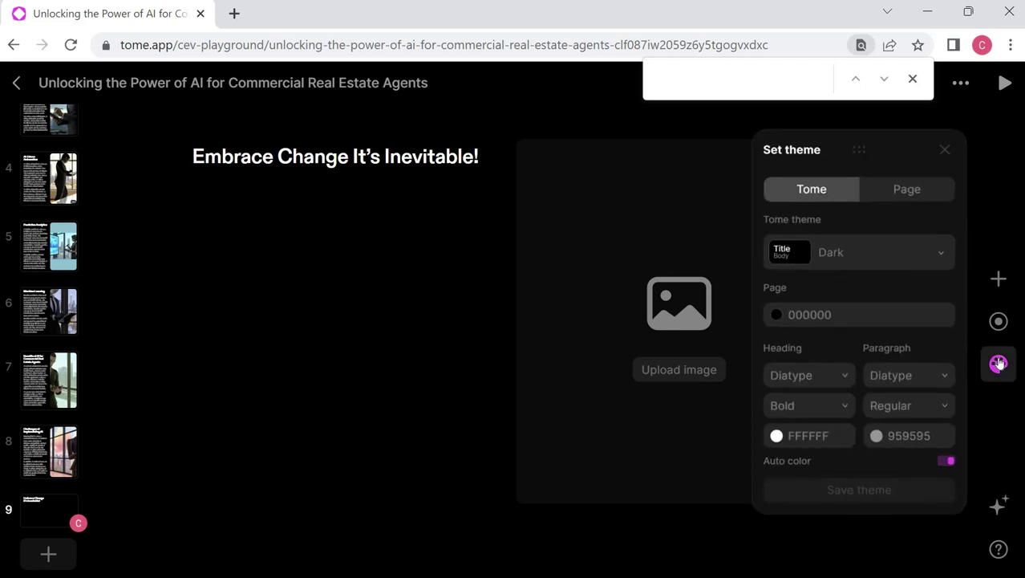
click(945, 150)
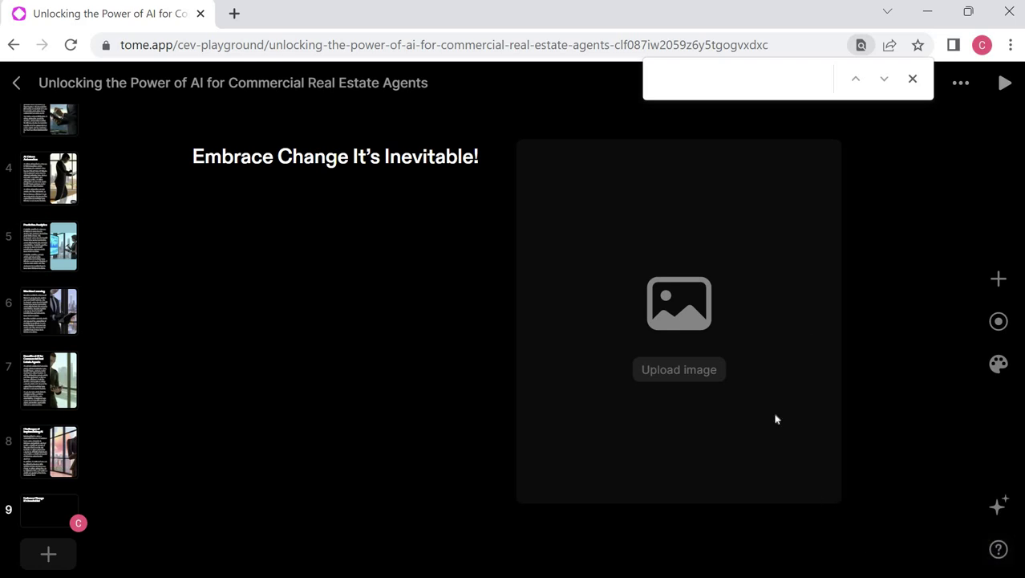
click(955, 90)
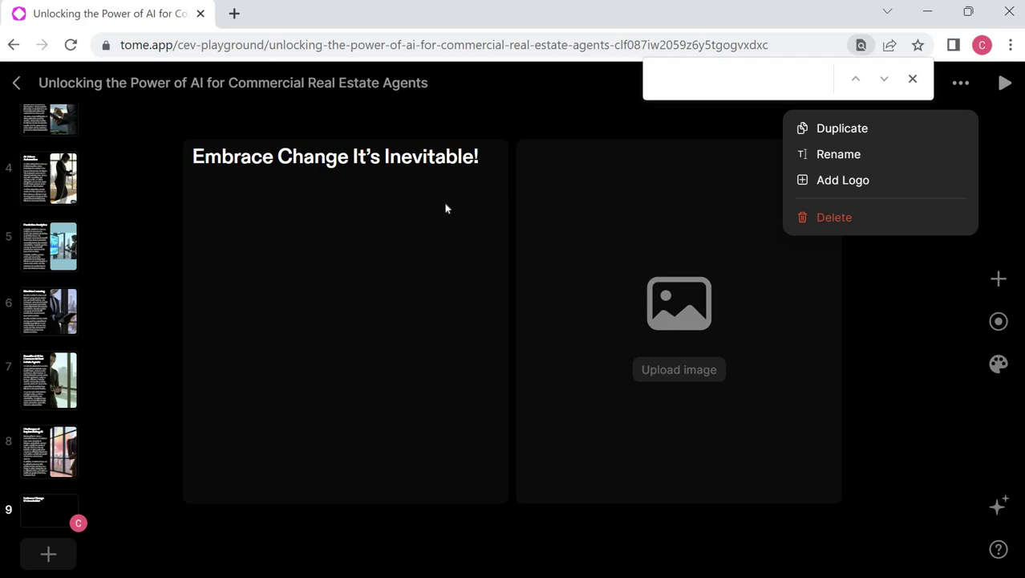
Dismiss the options menu and exit the AI real estate deck back to the Tome dashboard
click(24, 146)
click(18, 84)
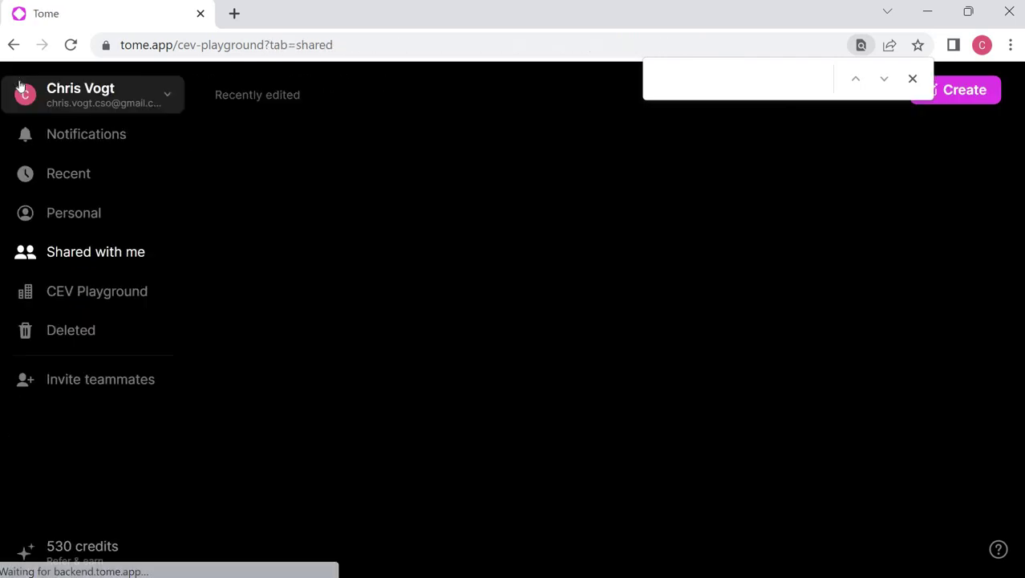